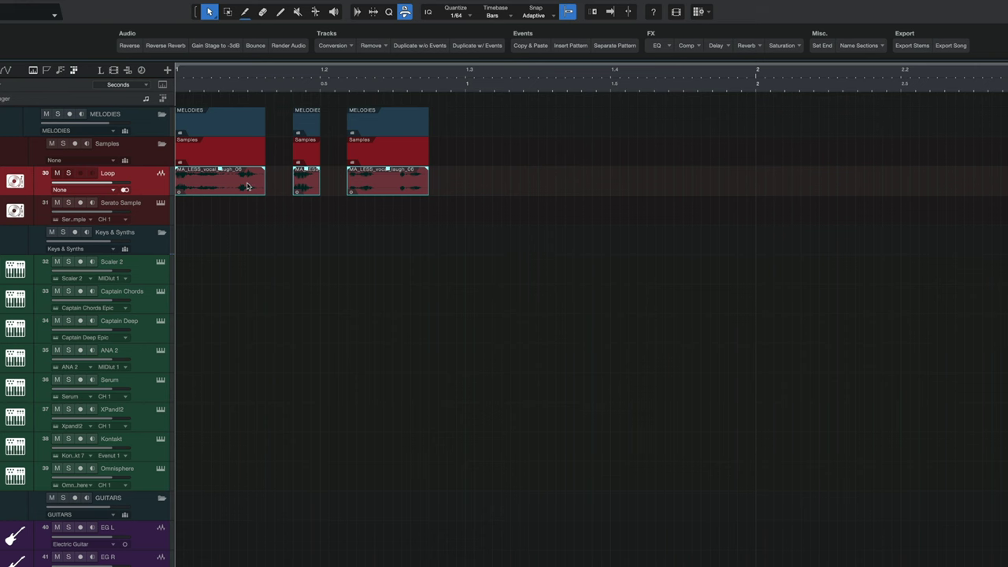
# Bounce the three Loop vocal events into one Loop(3) event, then dismiss its action menu
pyautogui.click(283, 329)
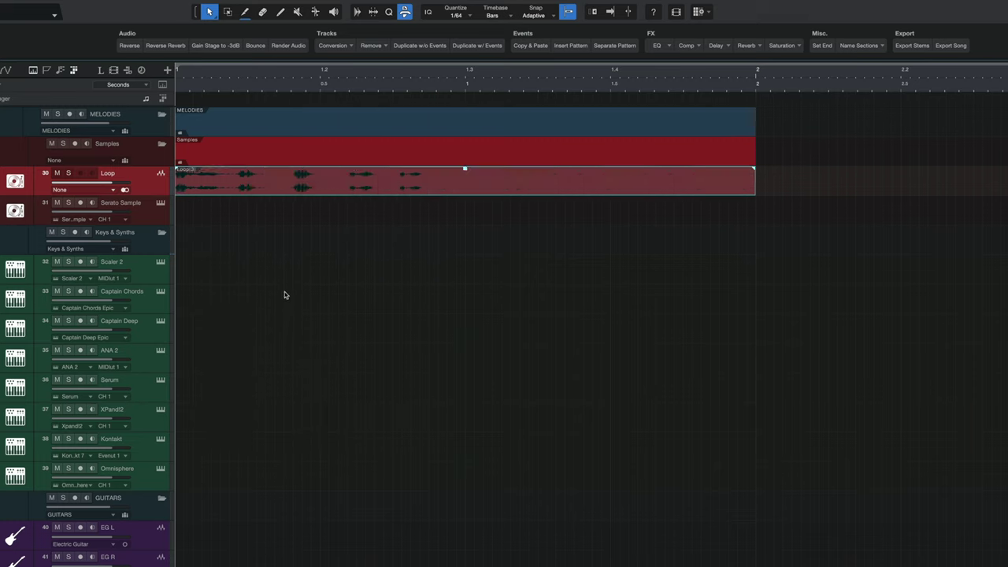
pyautogui.rightClick(279, 184)
pyautogui.click(307, 326)
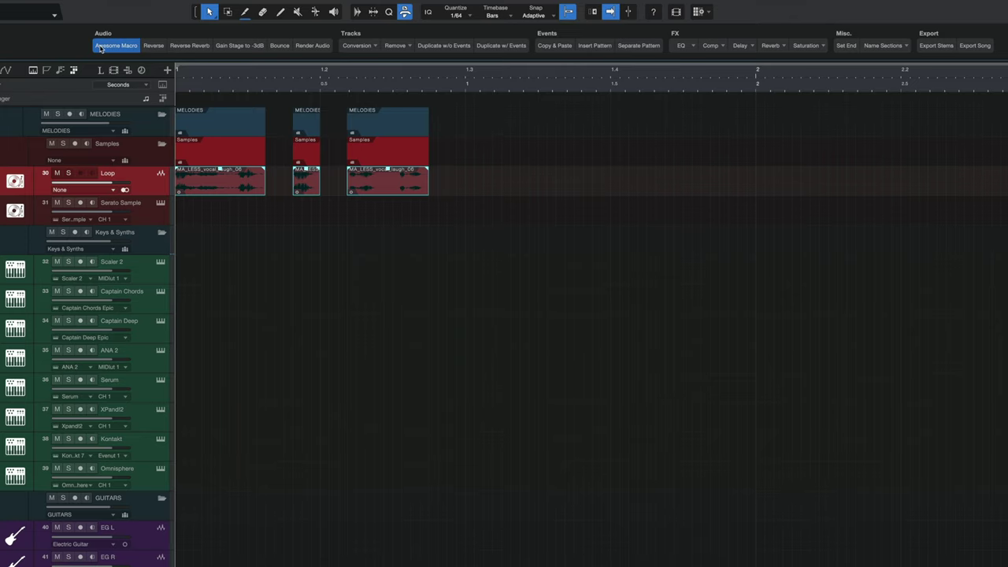
pyautogui.click(111, 46)
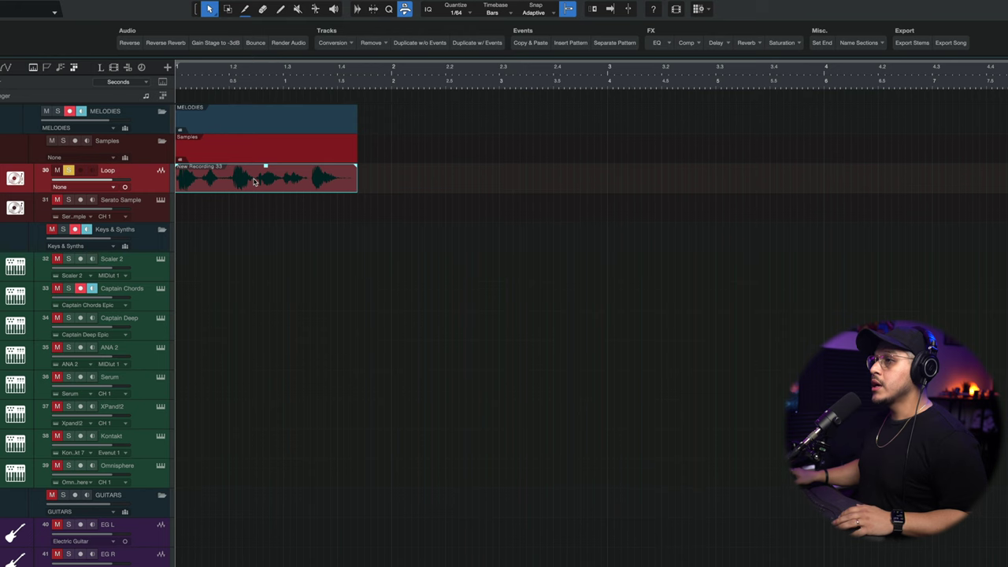
# Play New Recording 33, add a Reverse Reverb swell, and zoom out to view the lengthened event
pyautogui.press('space')
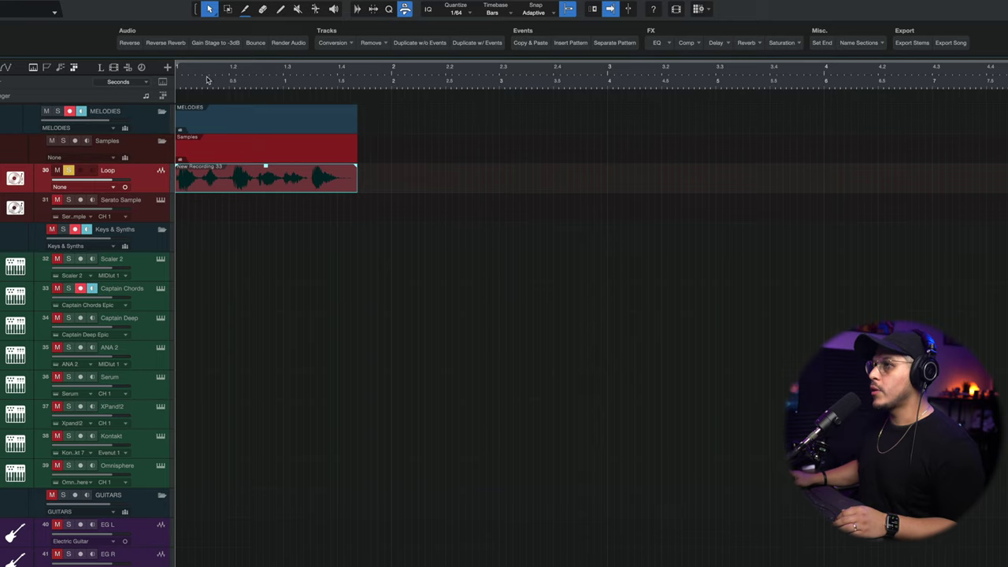
pyautogui.click(165, 44)
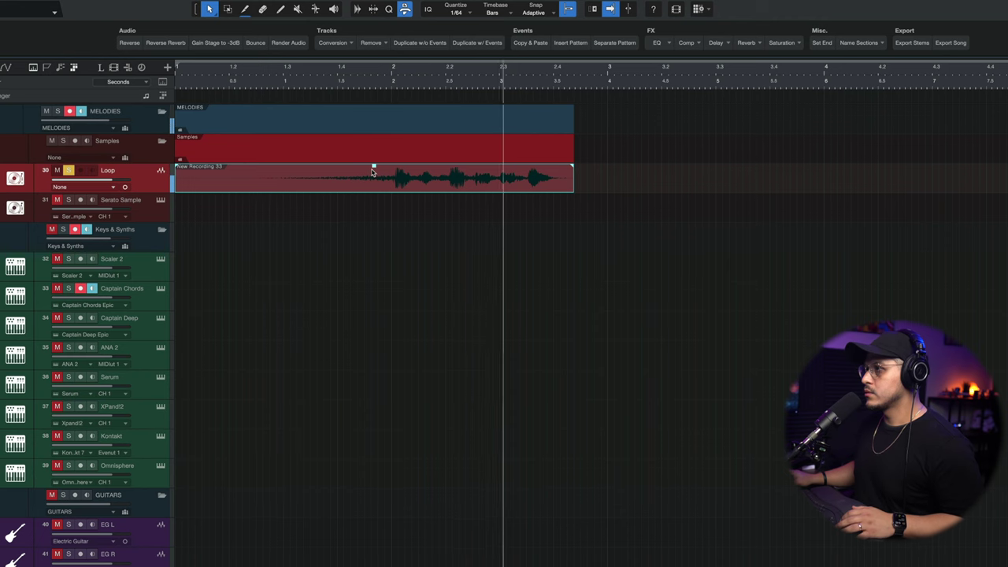
pyautogui.press('w')
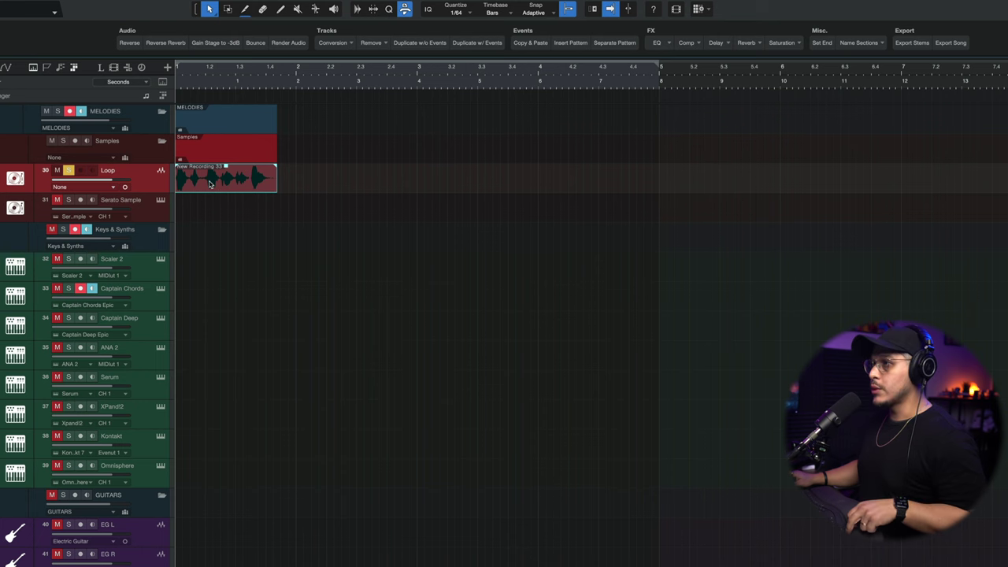
# Move a copy of New Recording 33 to a new Loop 2 track at bar 2, and reverse-reverb the original
pyautogui.moveTo(209, 184); pyautogui.dragTo(443, 174)
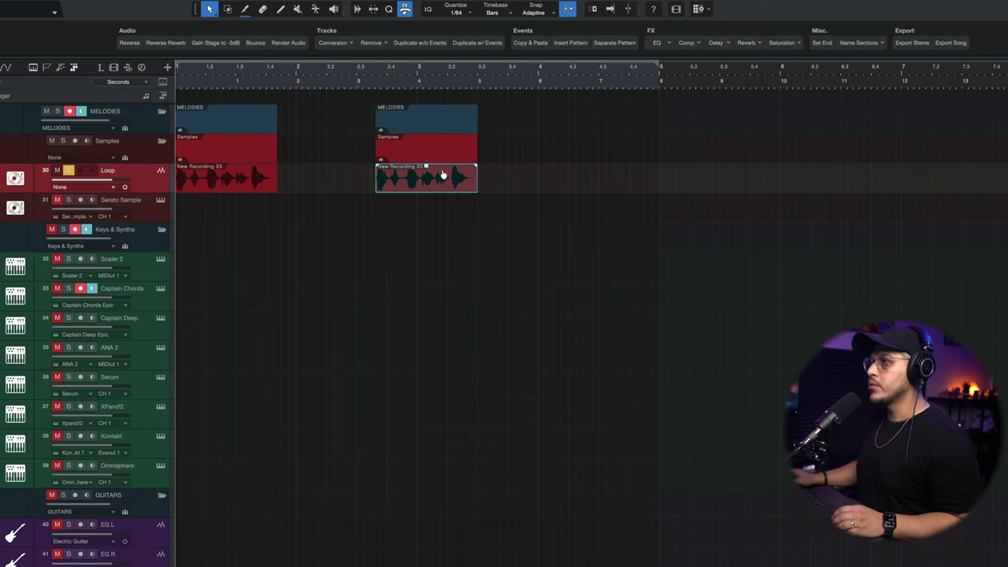
pyautogui.click(415, 45)
pyautogui.moveTo(418, 179); pyautogui.dragTo(352, 210)
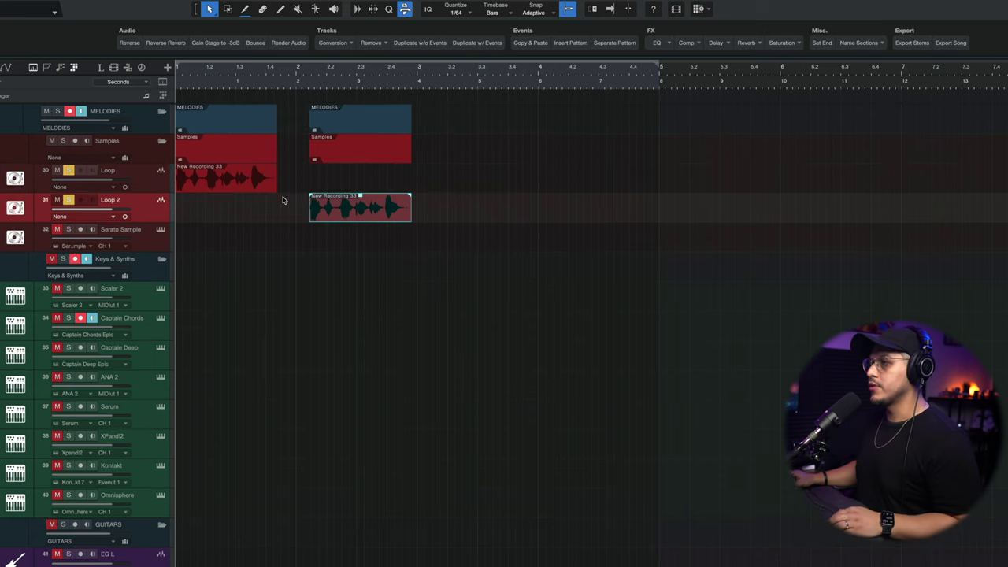
pyautogui.click(235, 184)
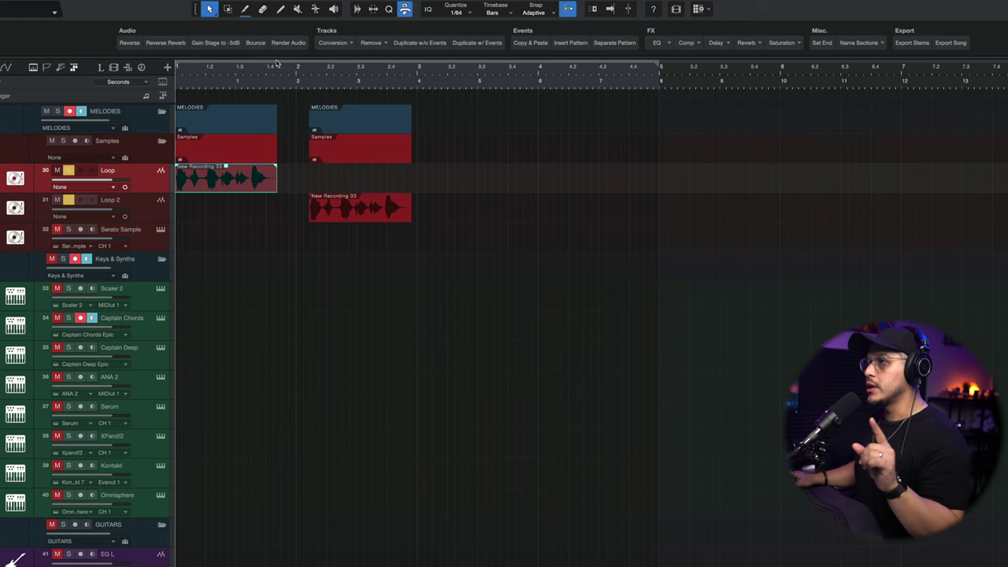
pyautogui.click(172, 45)
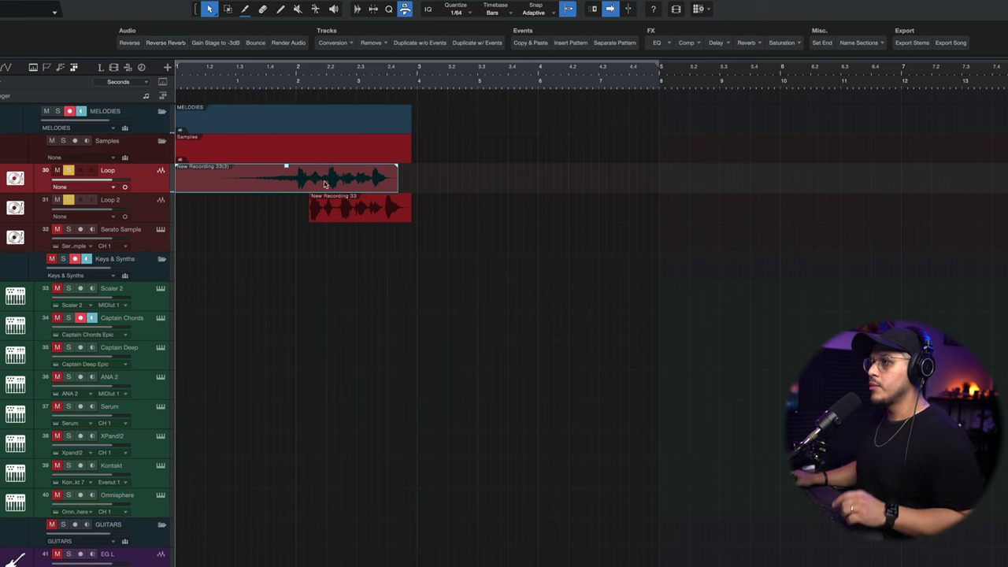
pyautogui.moveTo(322, 210); pyautogui.dragTo(313, 211)
pyautogui.moveTo(298, 74); pyautogui.dragTo(286, 148)
# Cut the reversed swell at bar 2, delete its tail, and place the vocal on Loop after it
pyautogui.click(319, 184)
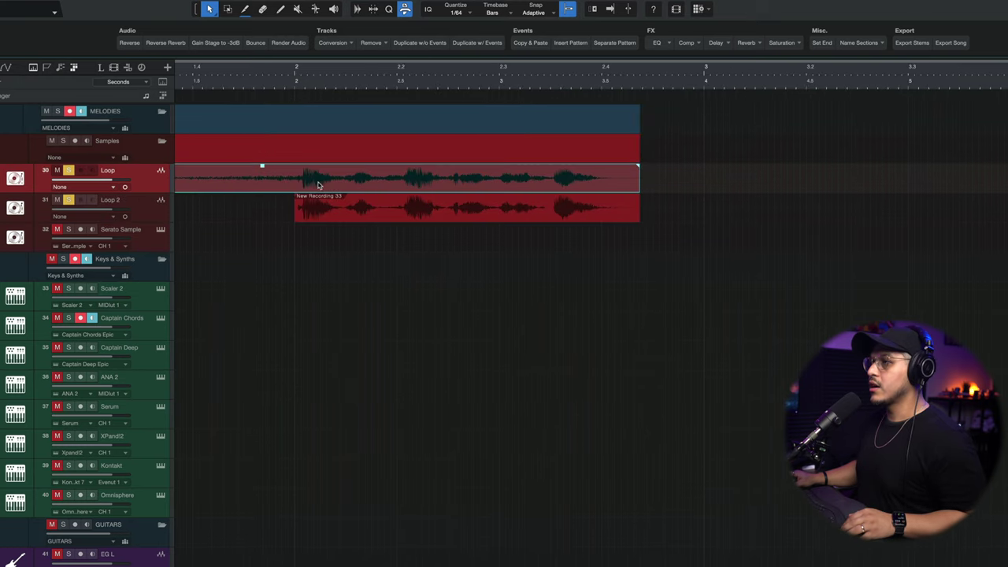
pyautogui.press('alt')
pyautogui.click(300, 176)
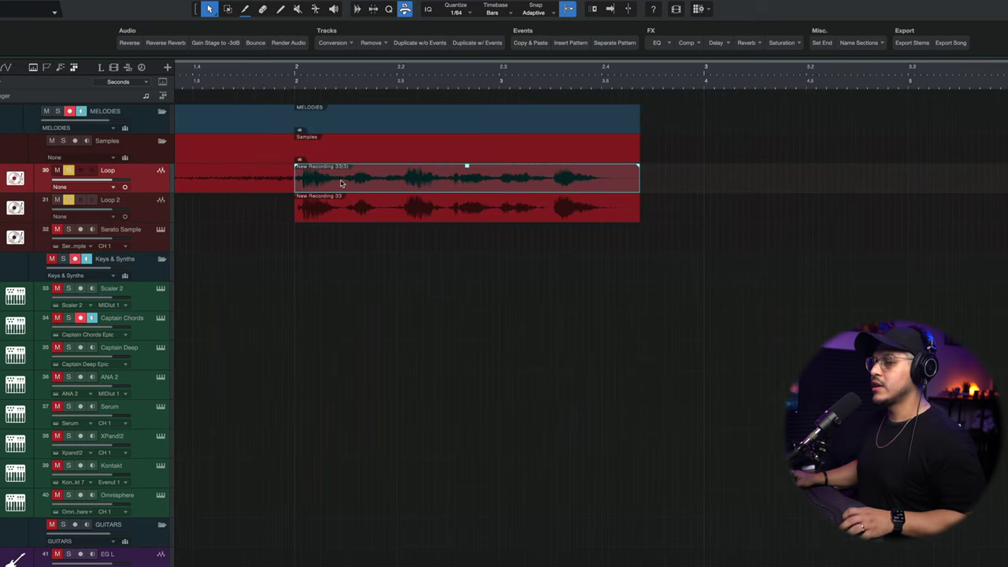
pyautogui.press('Delete')
pyautogui.scroll(-2, 329, 75)
pyautogui.moveTo(409, 206); pyautogui.dragTo(411, 178)
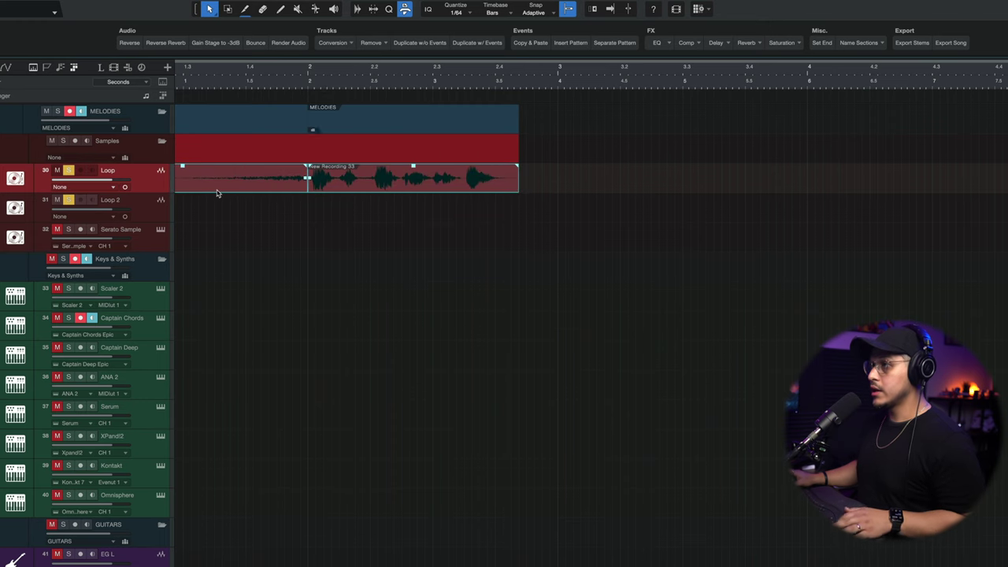
pyautogui.press('f')
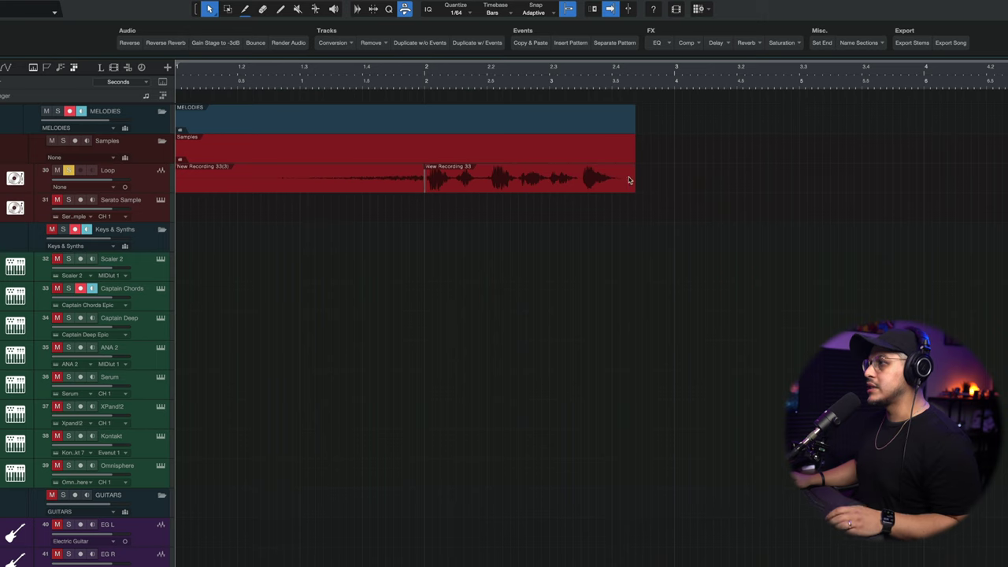
# Bounce the swell and vocal into Loop(11), set ValhallaRoom MIX to 0.0%, and play back
pyautogui.moveTo(608, 185); pyautogui.dragTo(197, 165)
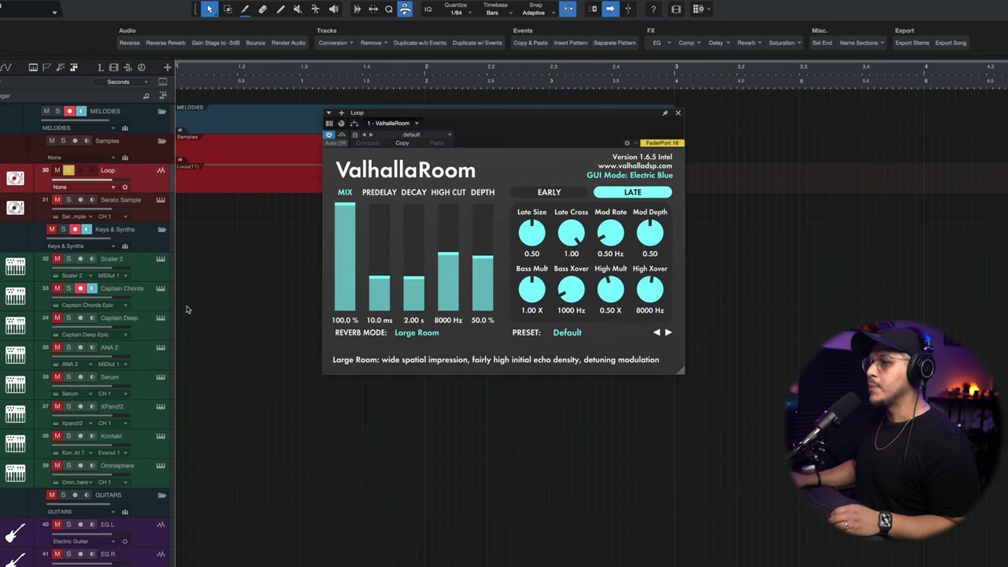
pyautogui.moveTo(352, 208); pyautogui.dragTo(352, 297)
pyautogui.click(677, 115)
pyautogui.press('space')
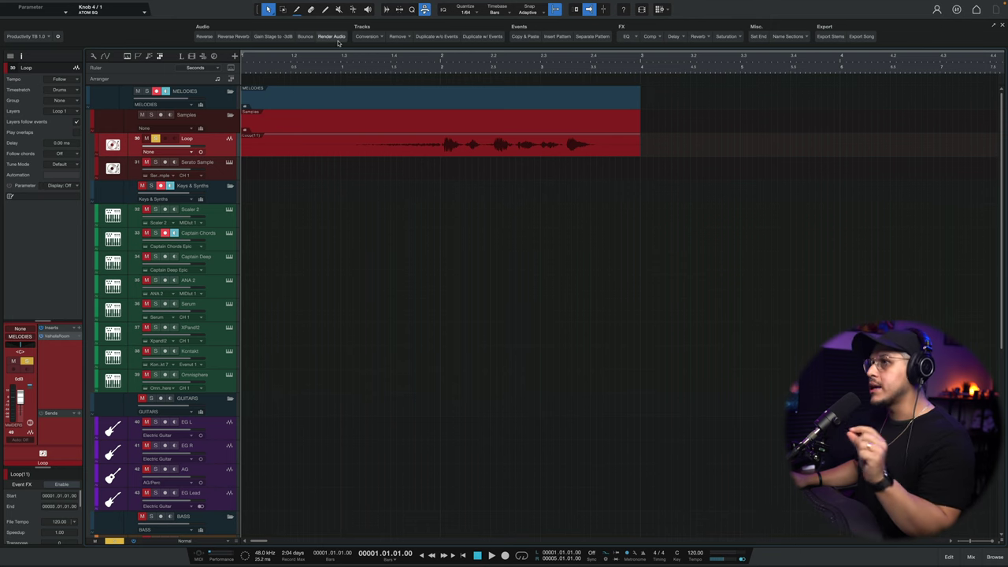
# Render the Loop(11) event to audio with Preserve Realtime State kept, then play it back
pyautogui.click(398, 152)
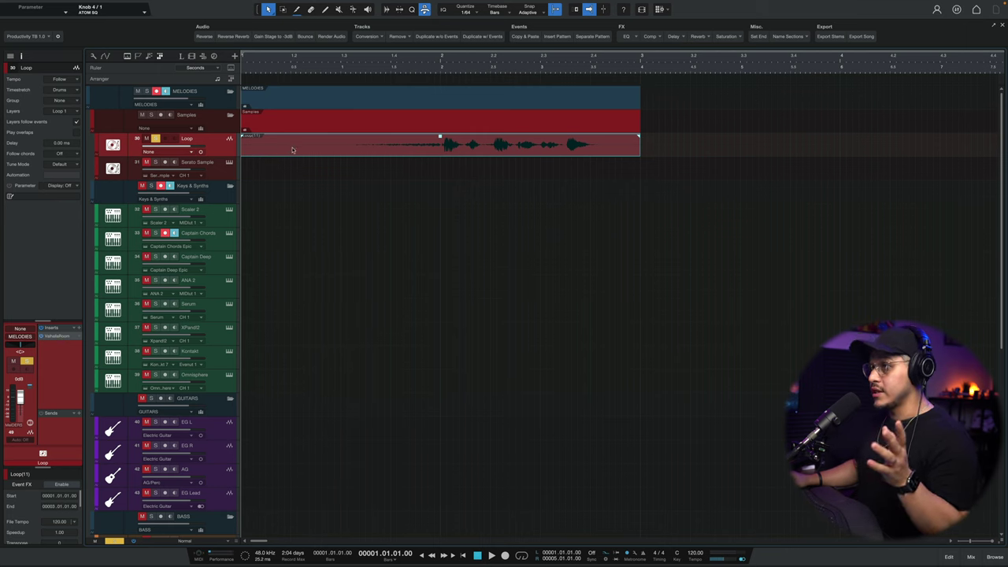
pyautogui.click(333, 37)
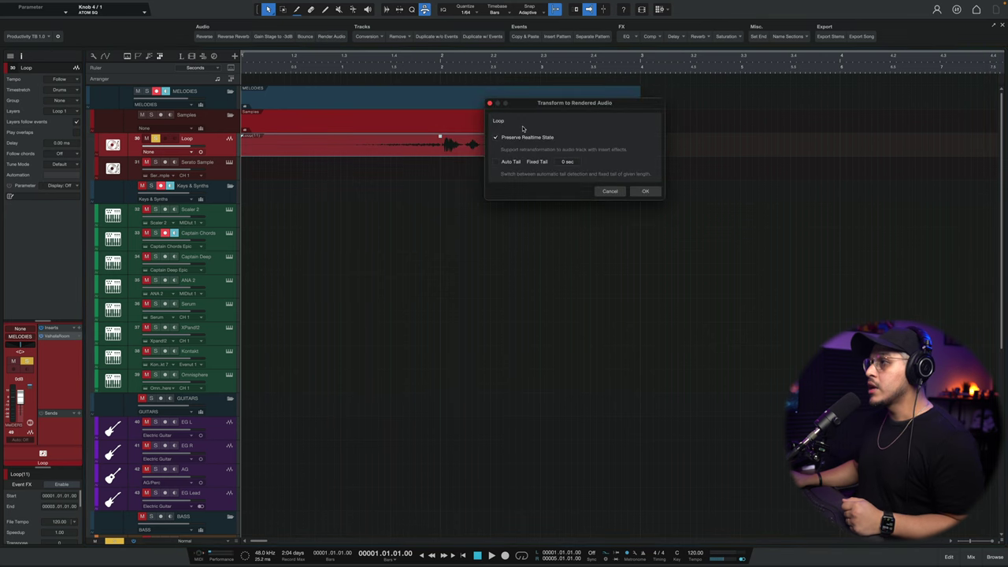
pyautogui.click(644, 193)
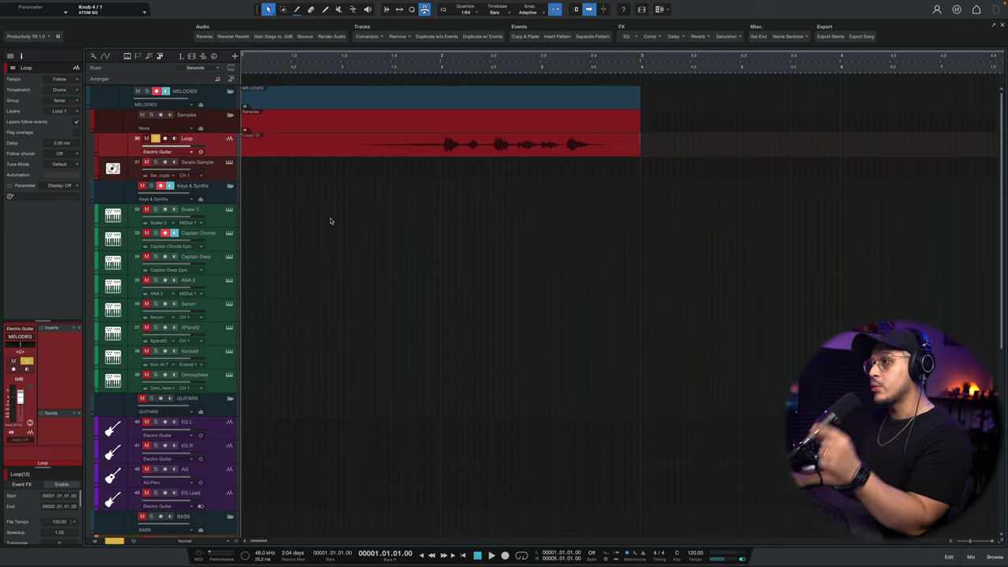
pyautogui.press('space')
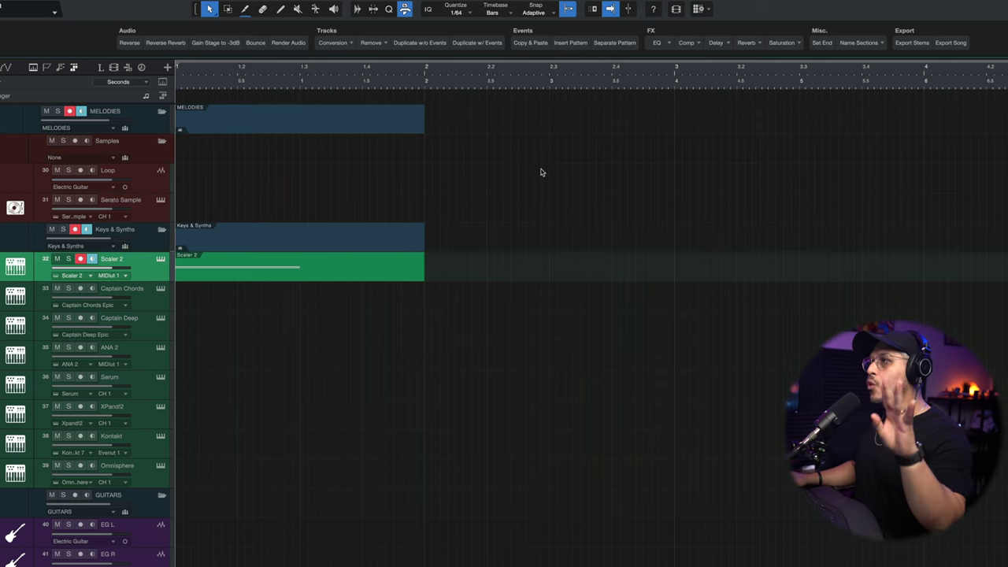
# Split the Scaler 2 part and delete the right portion so it ends around bar 1.3
pyautogui.click(350, 43)
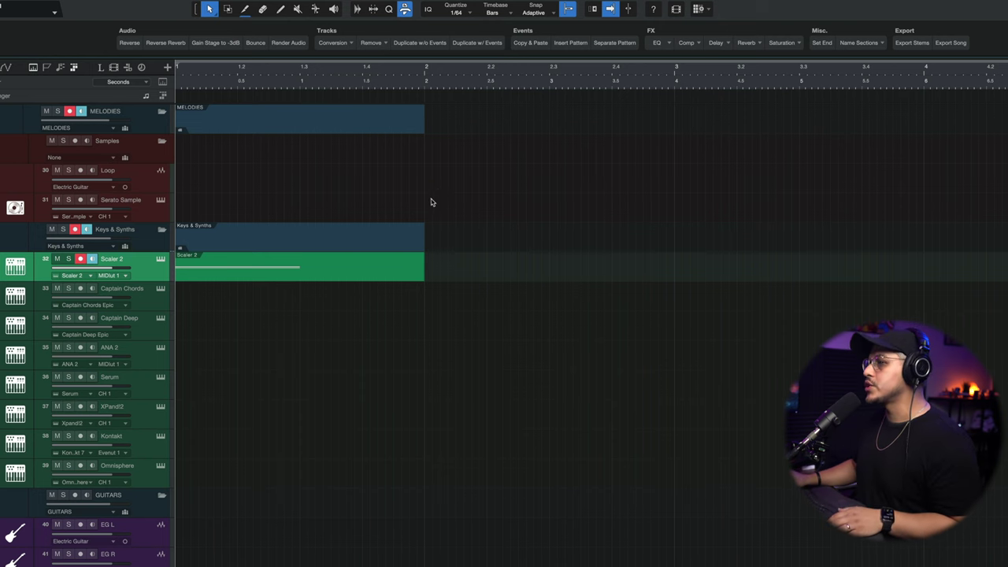
pyautogui.click(378, 257)
pyautogui.hotkey('alt', 'x')
pyautogui.press('Delete')
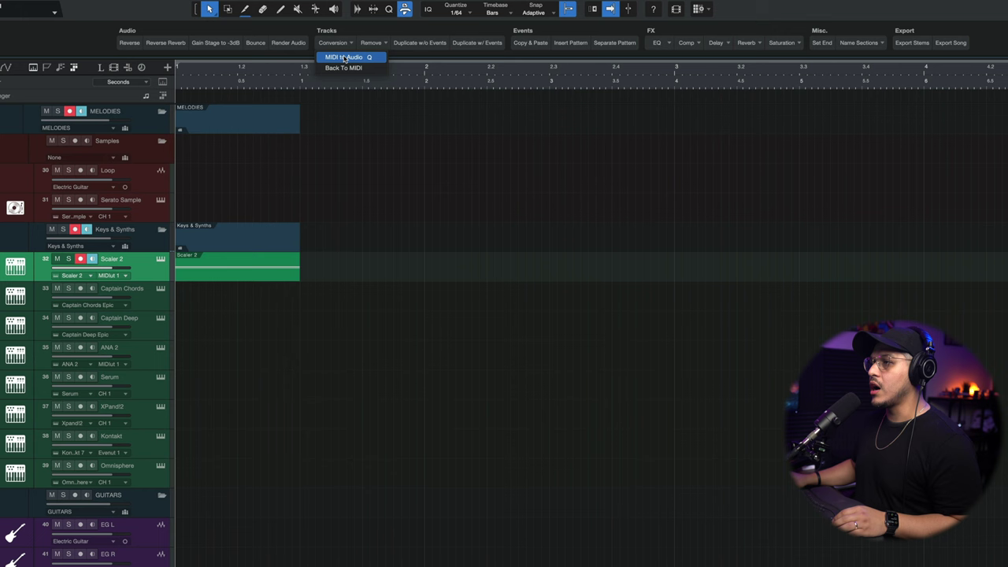
# Convert Scaler 2 MIDI to audio, keeping Preserve Instrument Track State and Remove Instrument checked
pyautogui.click(344, 58)
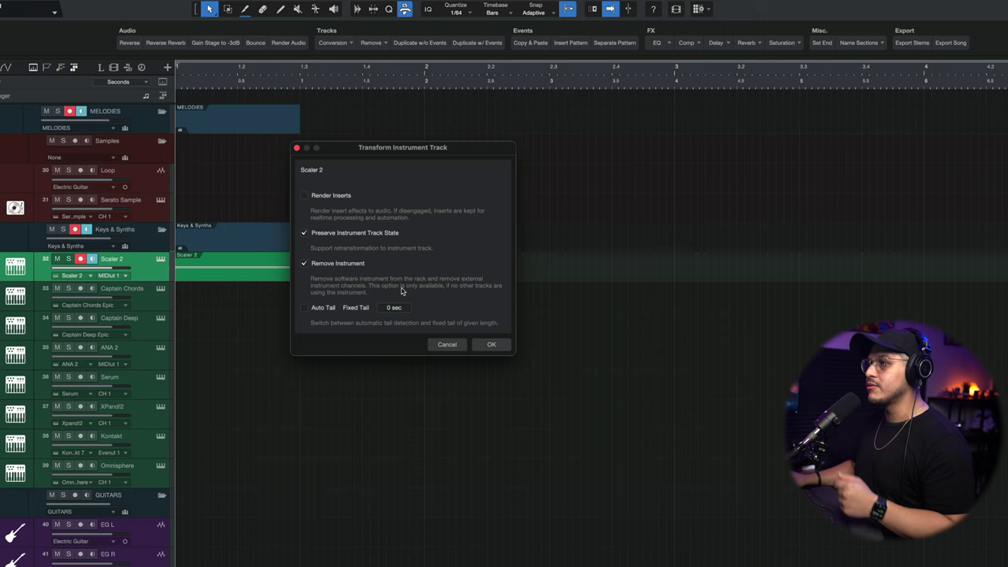
pyautogui.click(490, 344)
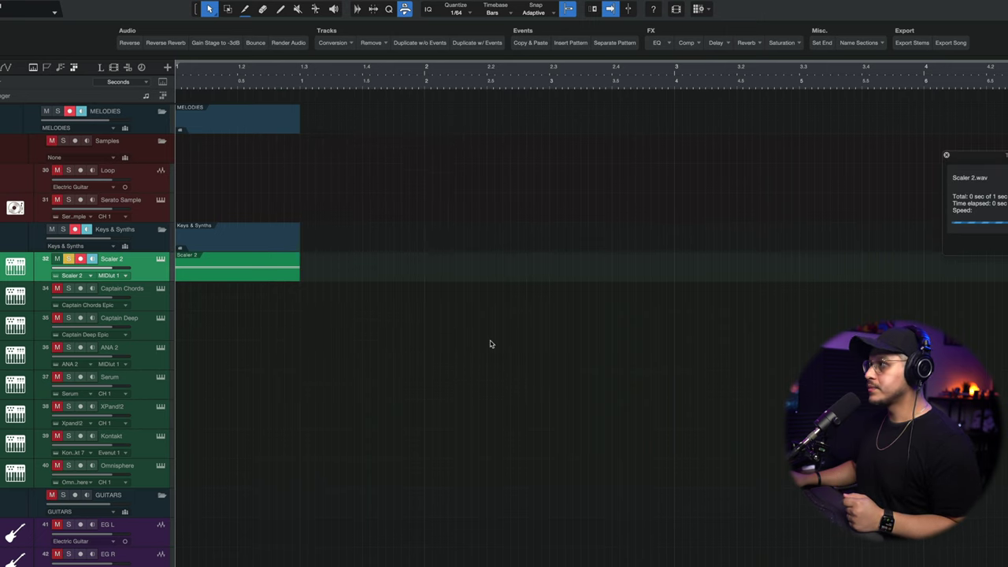
# Inspect the rendered Scaler 2 audio event in the editor, then close the editor
pyautogui.click(228, 276)
pyautogui.doubleClick(213, 277)
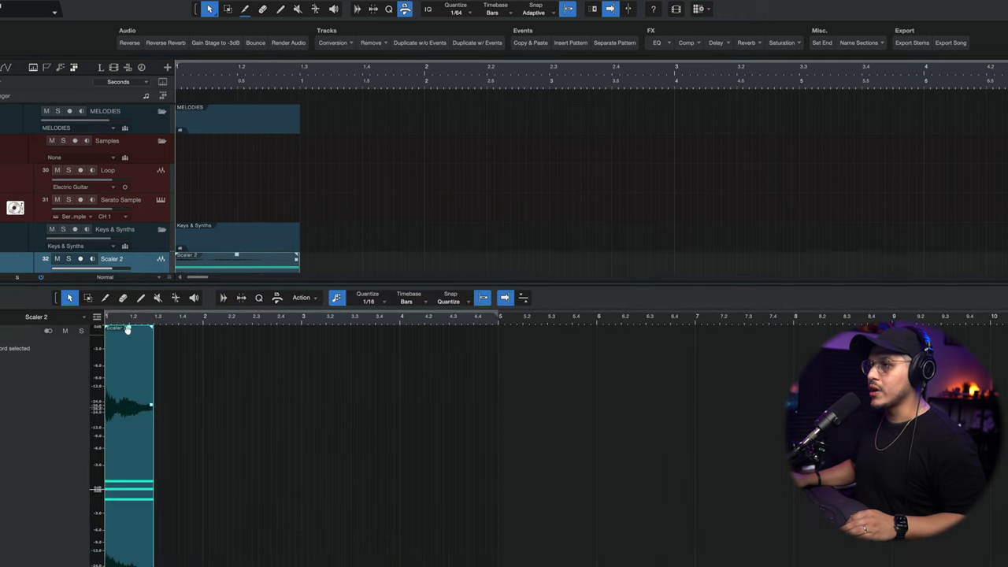
pyautogui.scroll(5, 128, 331)
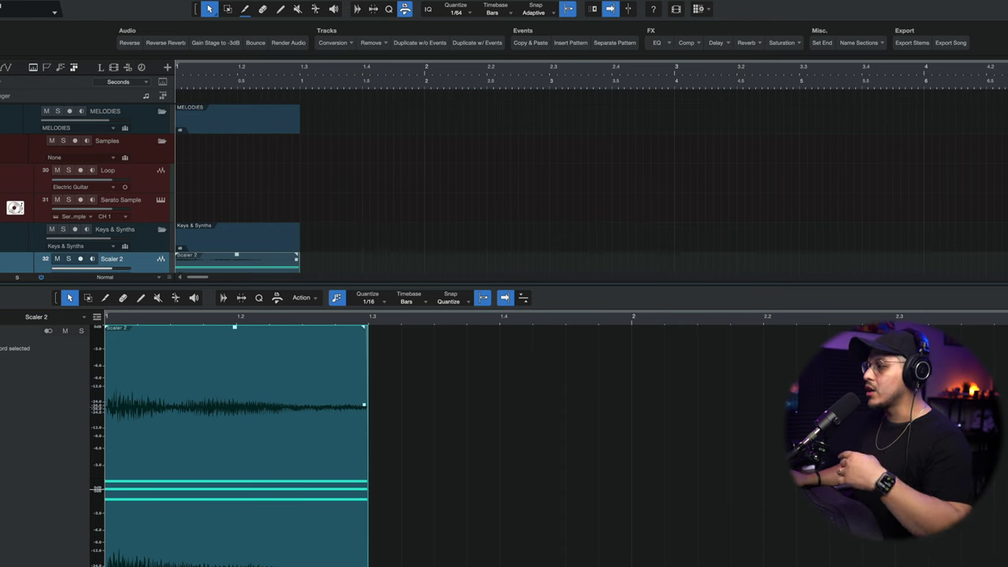
pyautogui.press('F2')
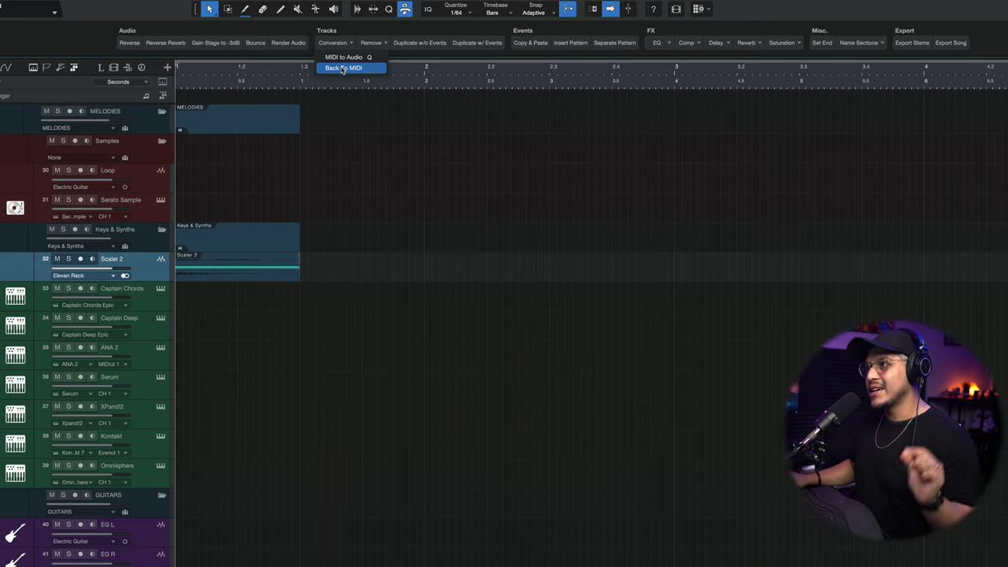
# Revert the Scaler 2 track to its instrument version with Ctrl+Z
pyautogui.hotkey('ctrl', 'z')
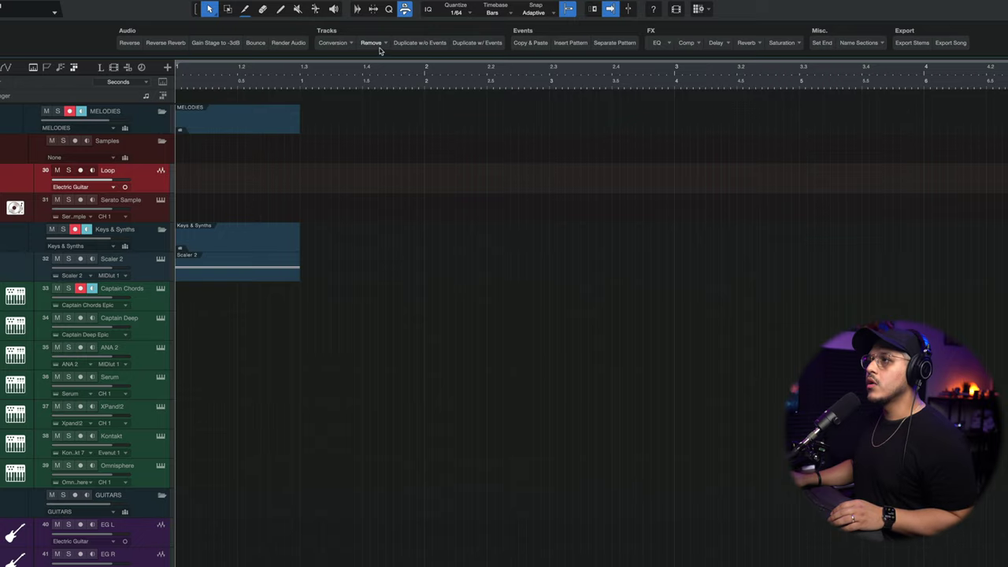
# Remove all audio tracks including Loop, then delete the Captain Chords track
pyautogui.click(384, 58)
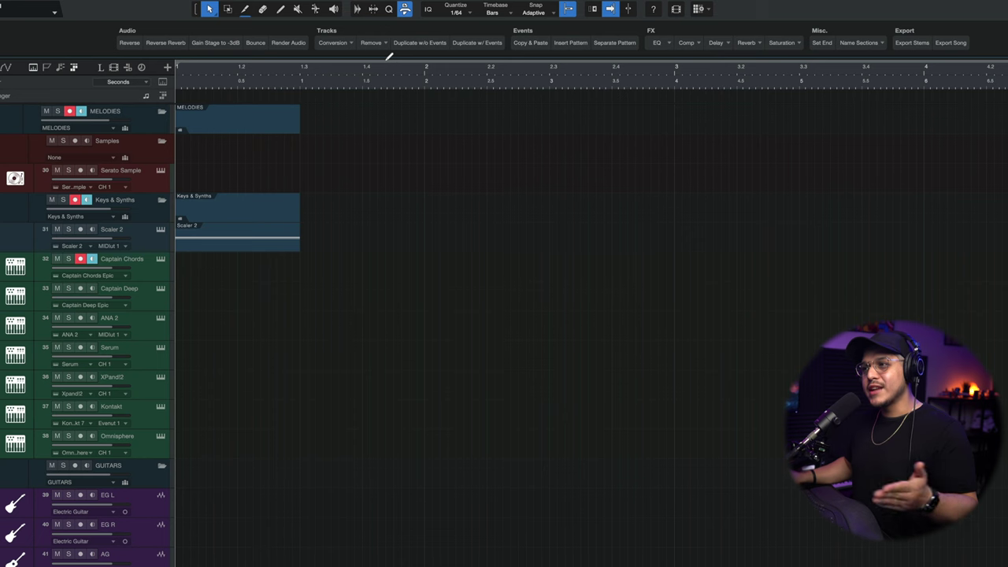
pyautogui.click(144, 275)
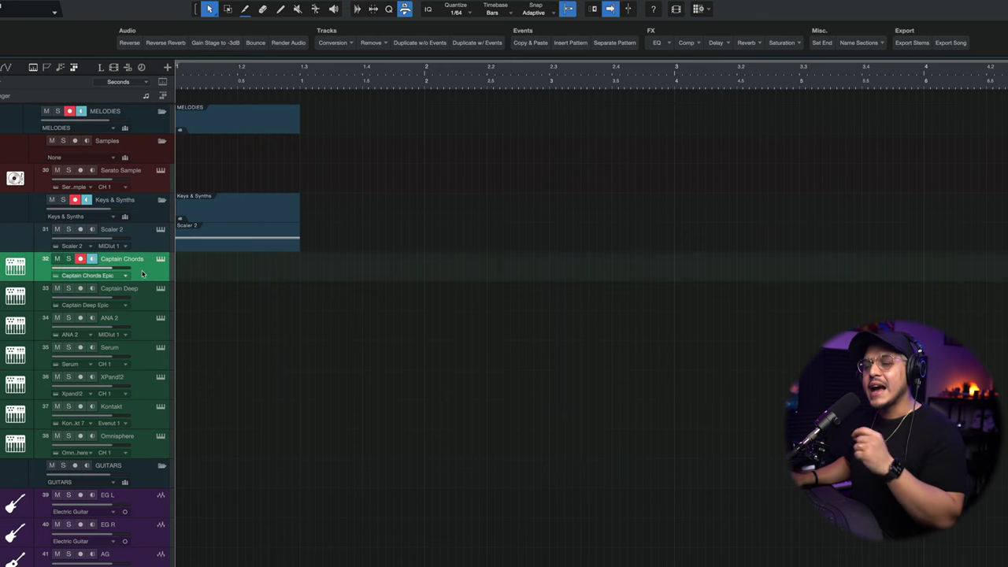
pyautogui.rightClick(144, 275)
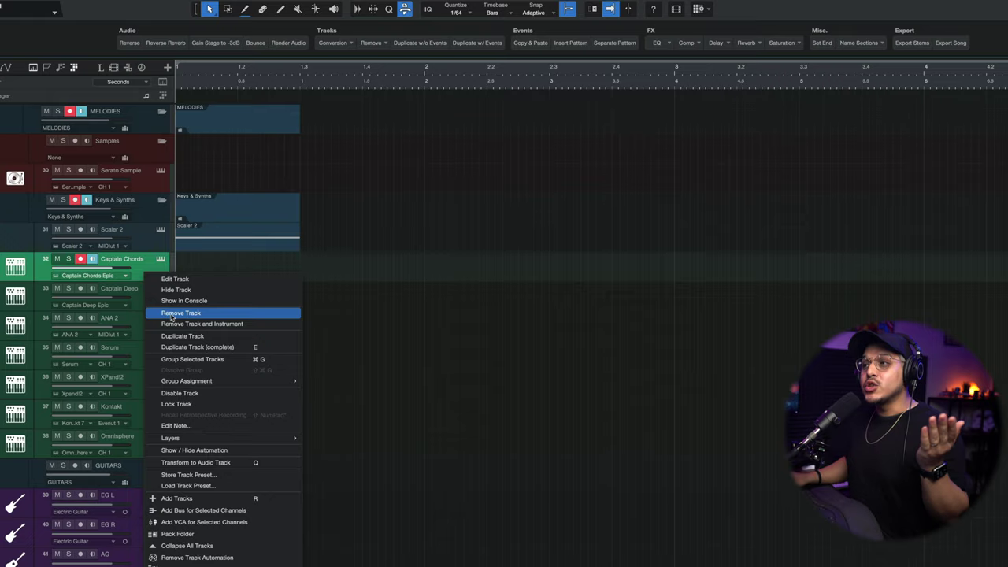
pyautogui.click(181, 312)
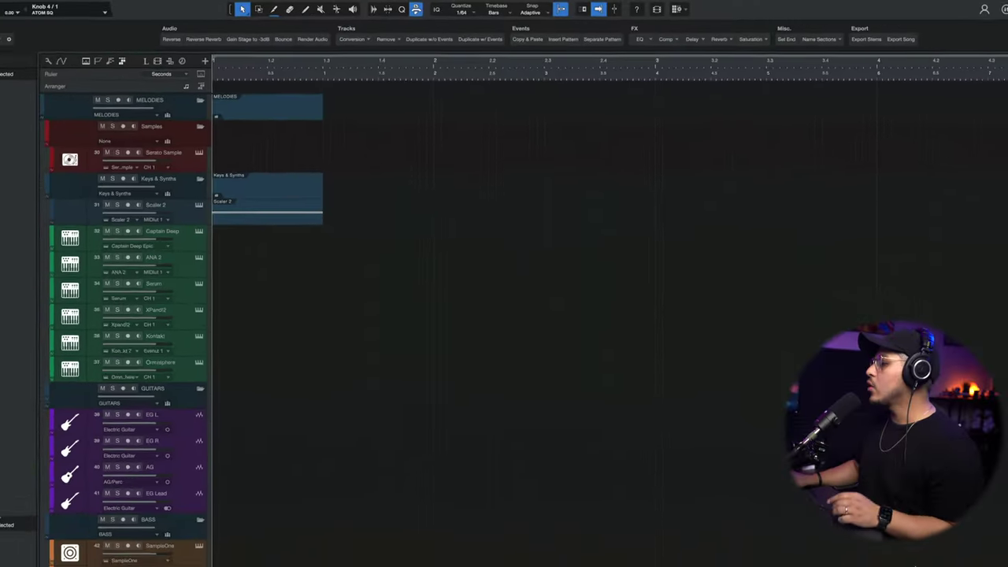
# Show the mixing console and scroll across its channels and back
pyautogui.click(973, 556)
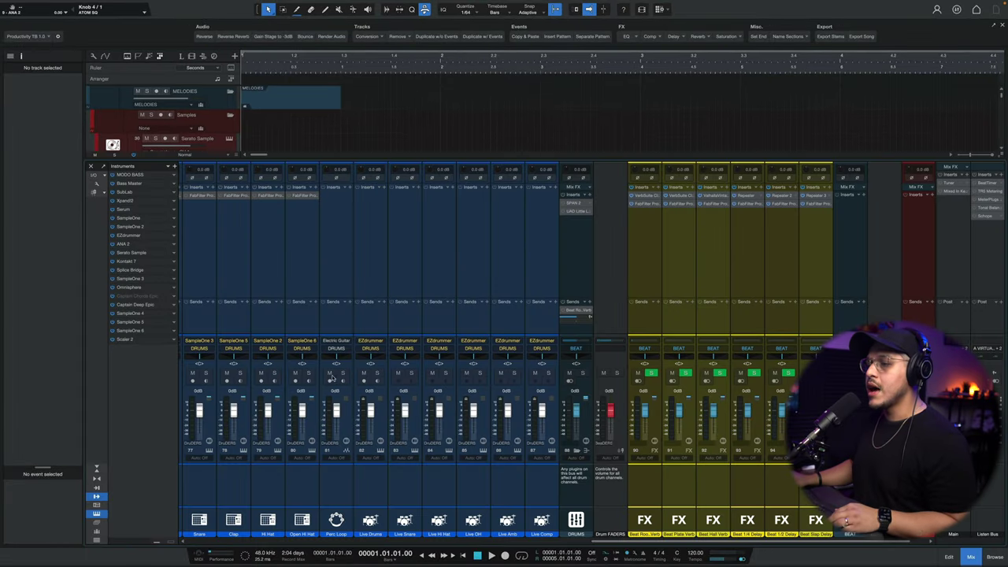
pyautogui.hscroll(1, 98, 514)
pyautogui.hscroll(-2, 102, 513)
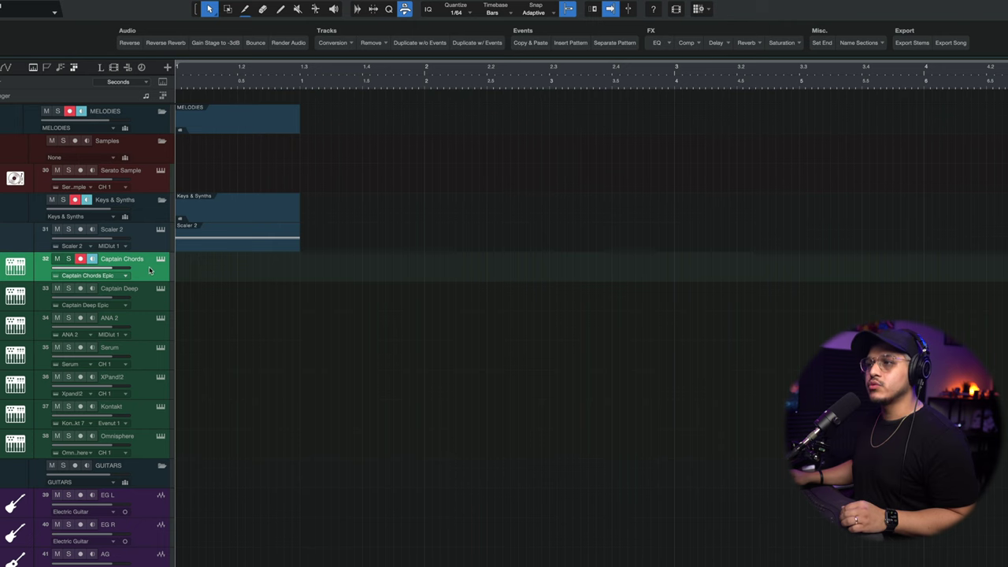
# Check Captain Chords' track options without changes, then extend the selection through ANA 2
pyautogui.rightClick(150, 270)
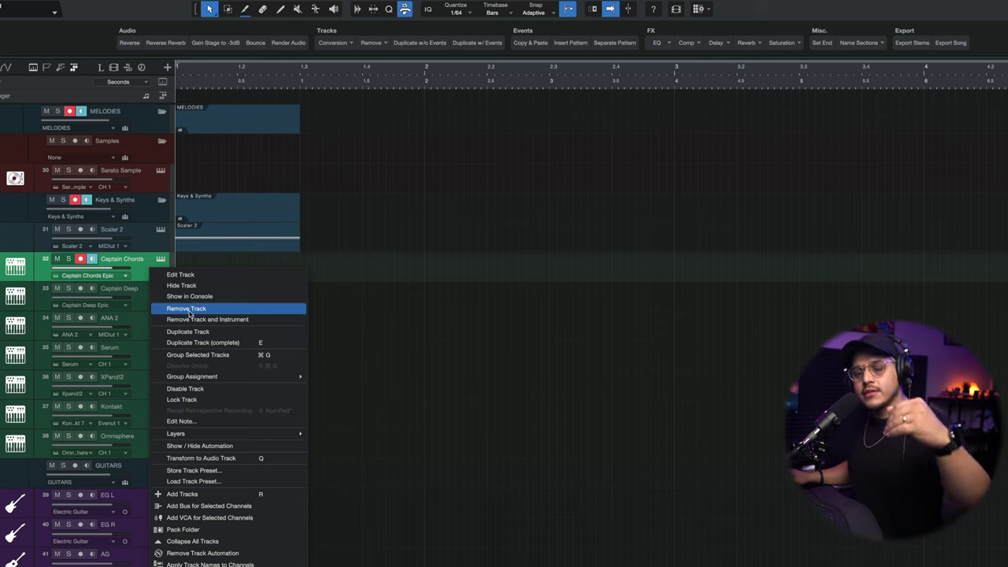
pyautogui.click(403, 272)
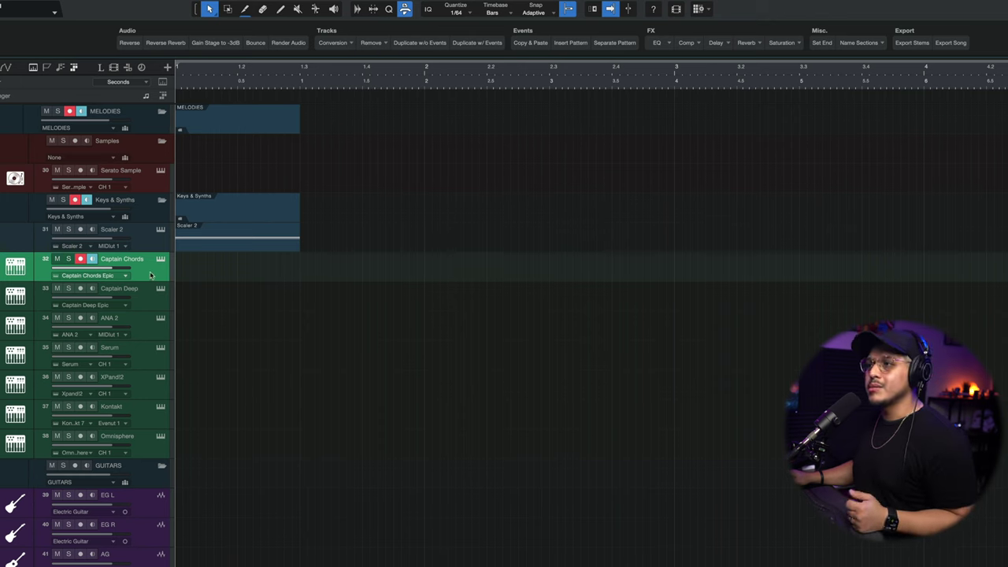
pyautogui.keyDown('shift'); pyautogui.click(149, 336); pyautogui.keyUp('shift')
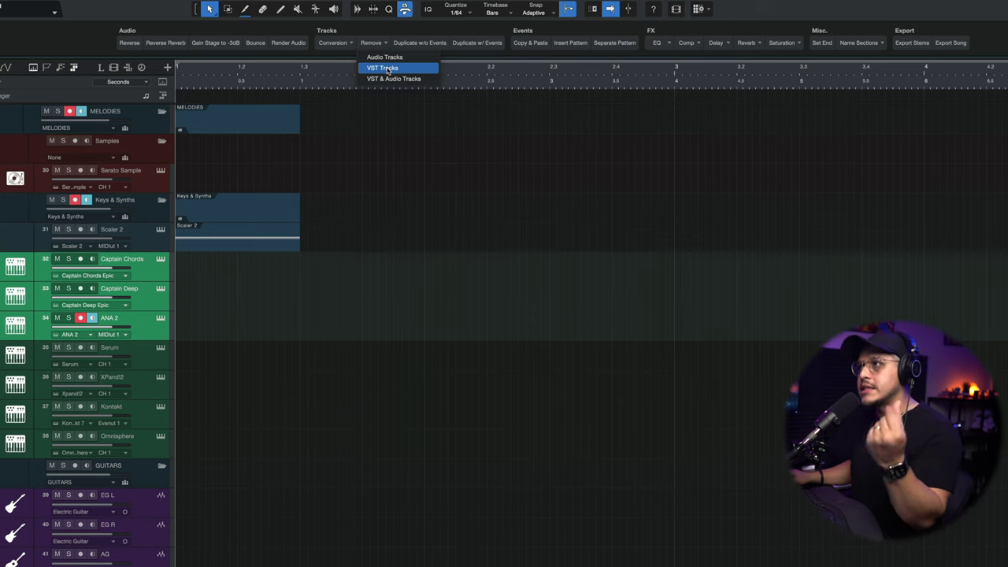
# Delete the selected instrument tracks and bring up the mixing console
pyautogui.press('Delete')
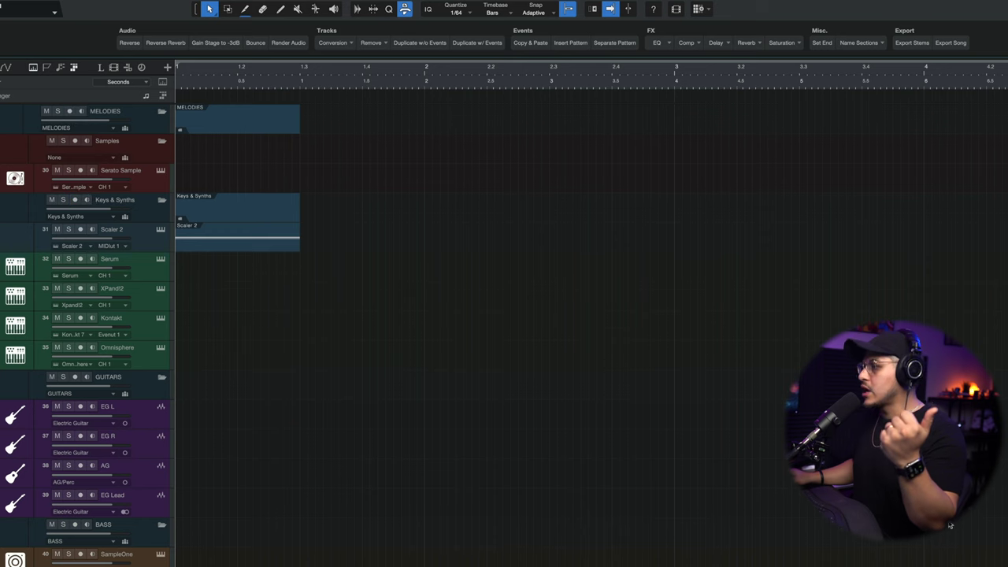
pyautogui.press('F3')
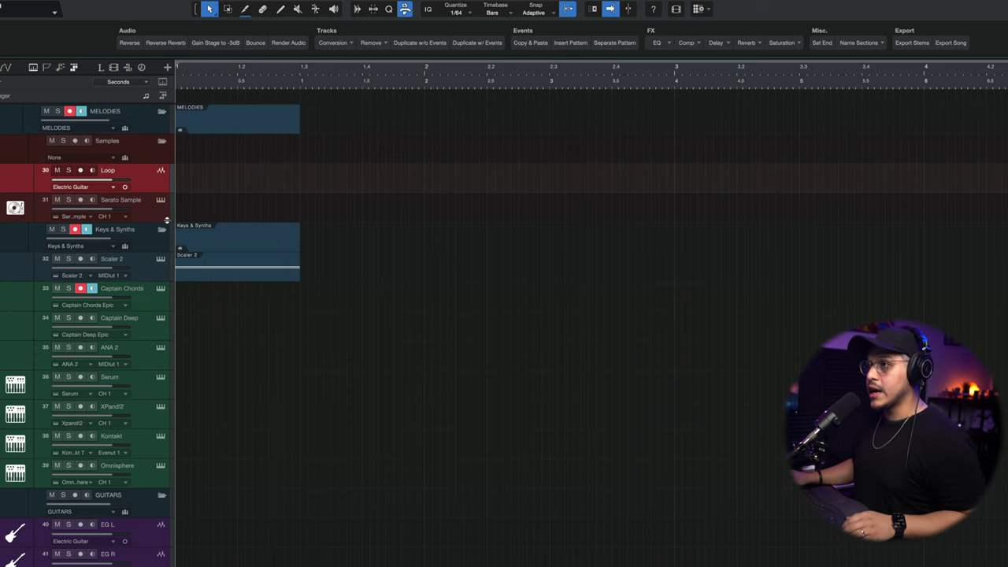
# Select Captain Chords, Captain Deep and ANA 2 together
pyautogui.click(155, 303)
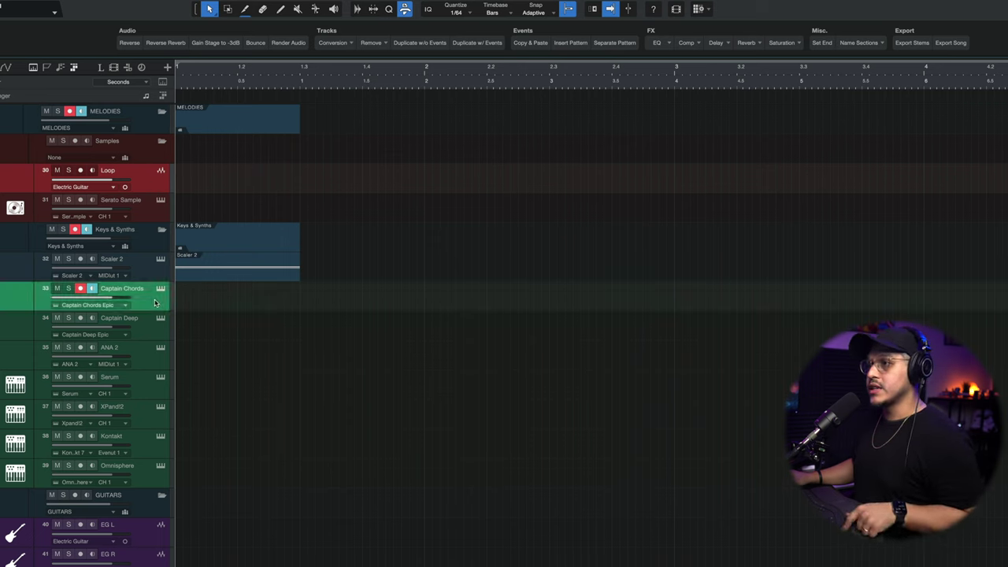
pyautogui.keyDown('shift'); pyautogui.click(149, 329); pyautogui.keyUp('shift')
pyautogui.keyDown('shift'); pyautogui.click(148, 363); pyautogui.keyUp('shift')
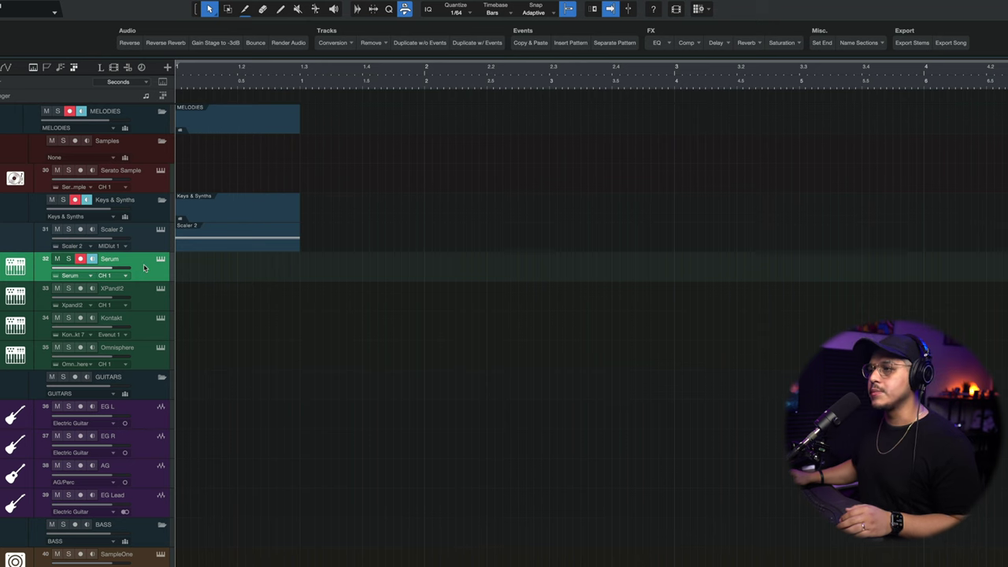
# Duplicate the Serum track as Serum 2, check its synth window, then reselect Serum
pyautogui.rightClick(144, 269)
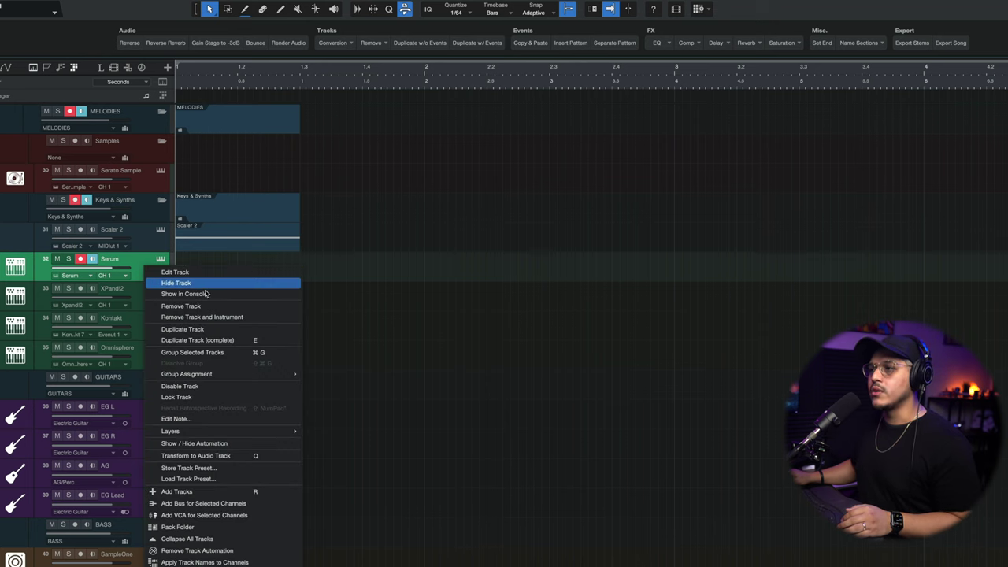
pyautogui.click(183, 329)
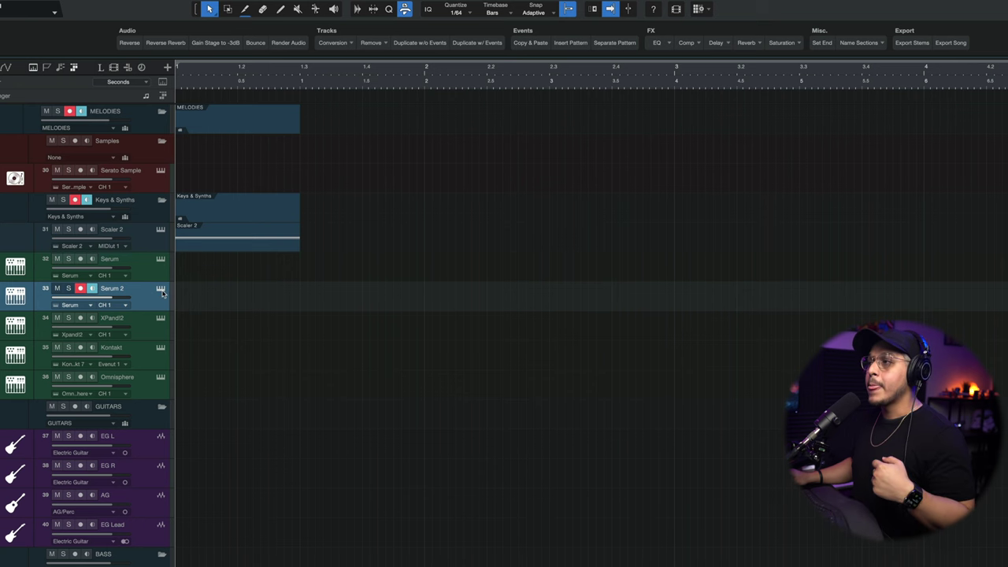
pyautogui.click(161, 290)
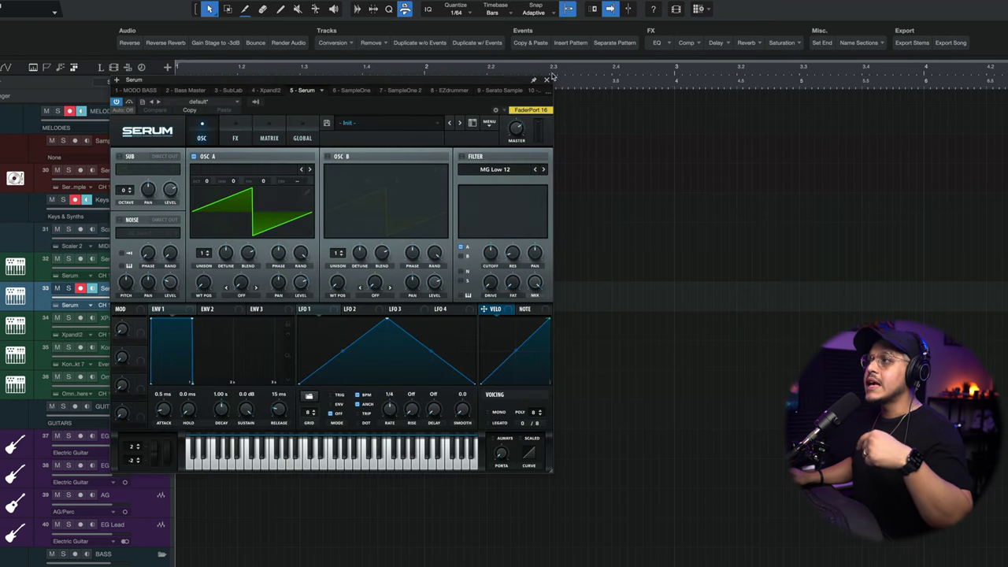
pyautogui.click(546, 80)
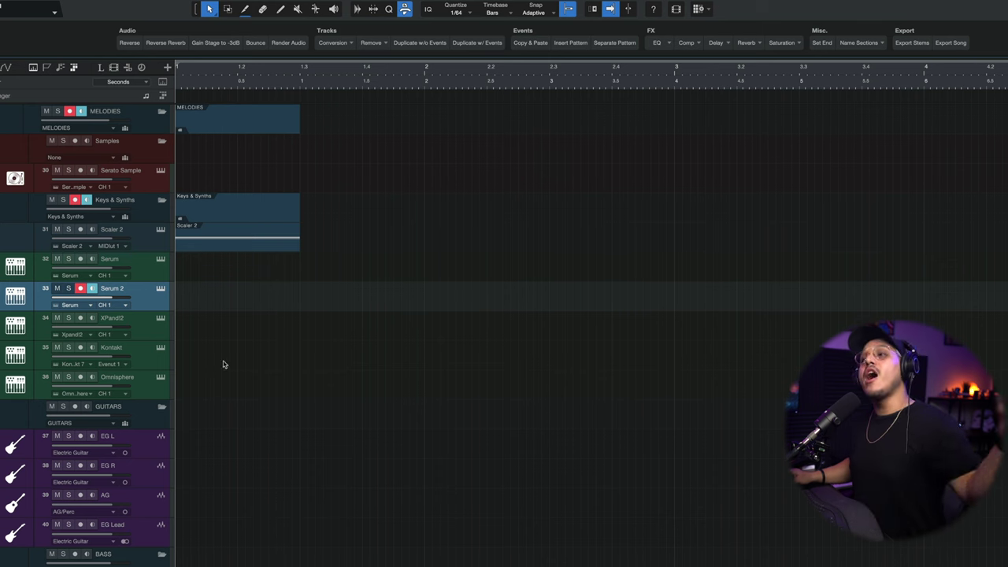
pyautogui.press('Up')
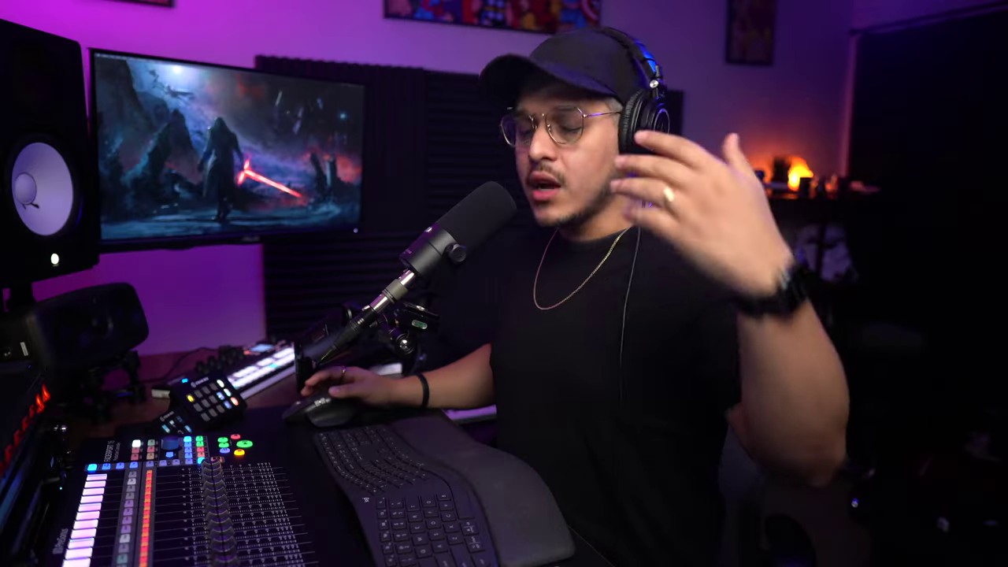